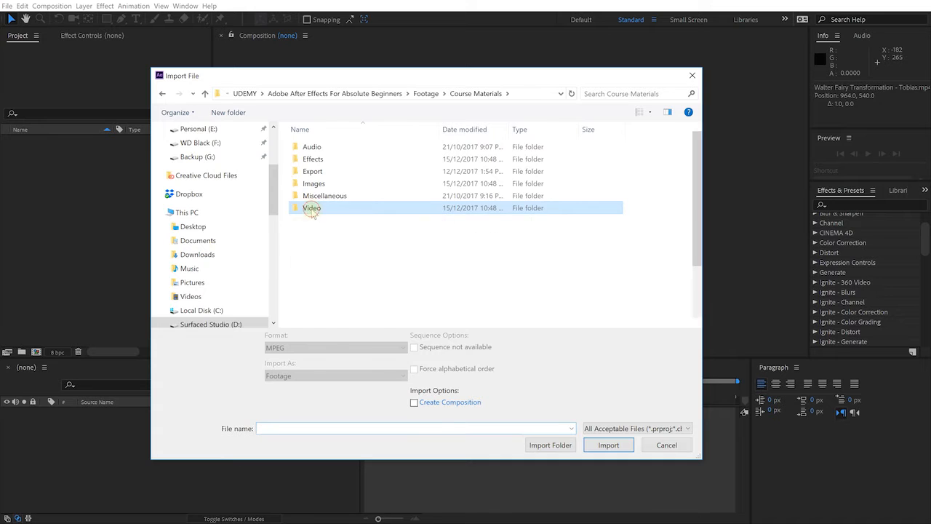
- Import Walter Fairy Transformation - Tobias.mp4 and Walter Fairy Transformation.mp4 from the course's Video folder
{"action": "scroll", "coordinate": [529, 247], "scroll_direction": "down", "scroll_amount": 2}
{"action": "left_click", "coordinate": [521, 219]}
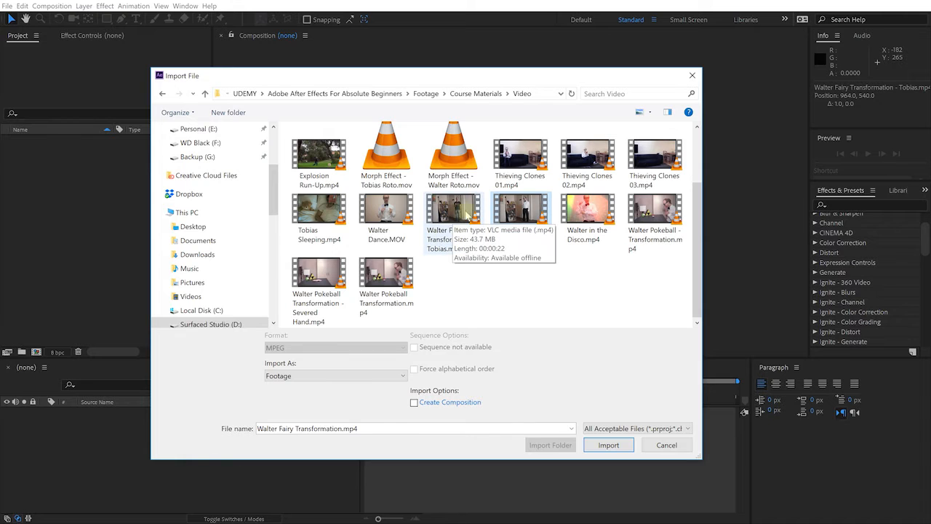
{"action": "left_click", "coordinate": [444, 244], "text": "ctrl"}
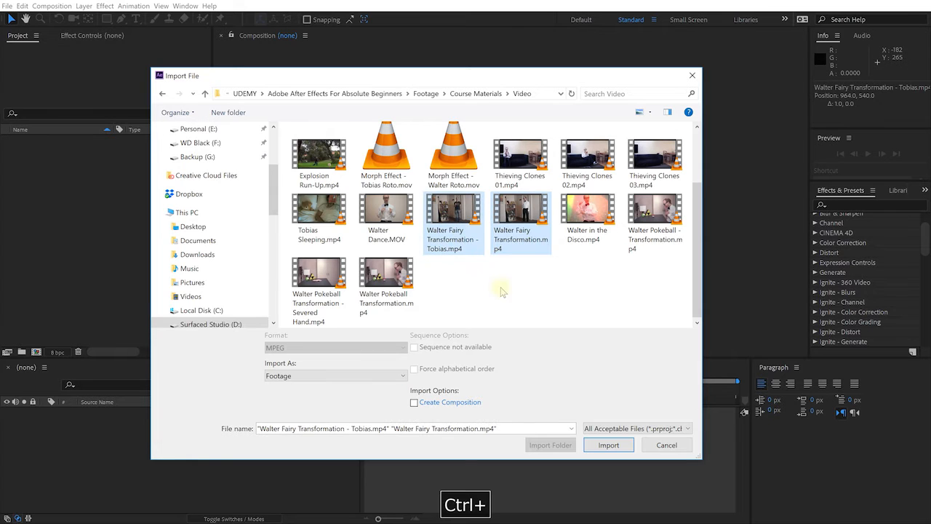
{"action": "left_click", "coordinate": [608, 445]}
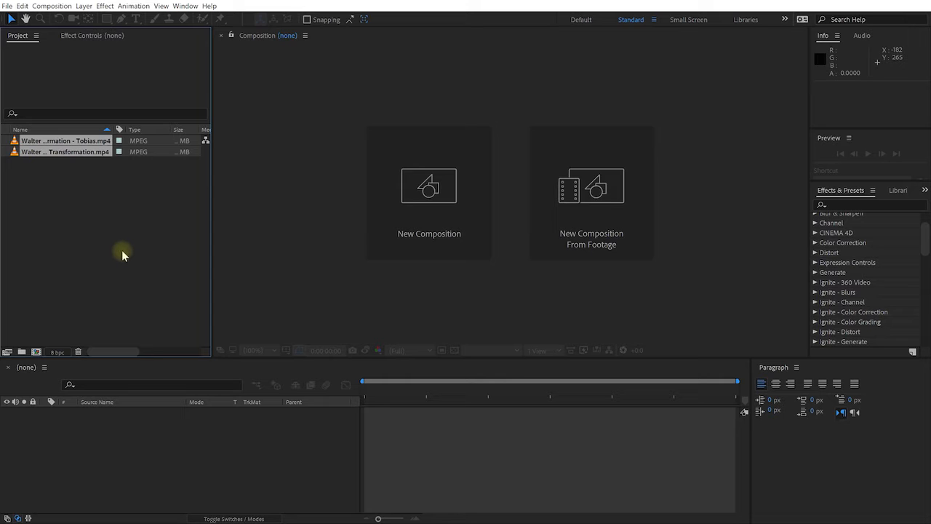
- Set the project color depth to 32 bpc and create a composition from Walter Fairy Transformation.mp4
{"action": "left_click", "coordinate": [60, 353], "text": "alt"}
{"action": "left_click", "coordinate": [60, 353], "text": "alt"}
{"action": "left_click", "coordinate": [85, 200]}
{"action": "left_click", "coordinate": [44, 152]}
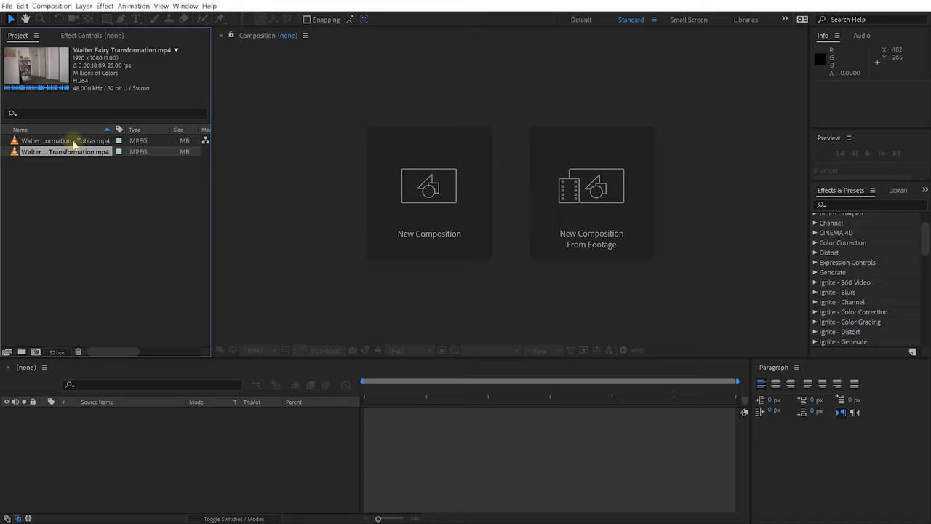
{"action": "left_click_drag", "start_coordinate": [93, 154], "coordinate": [80, 253]}
{"action": "left_click_drag", "start_coordinate": [40, 344], "coordinate": [35, 355]}
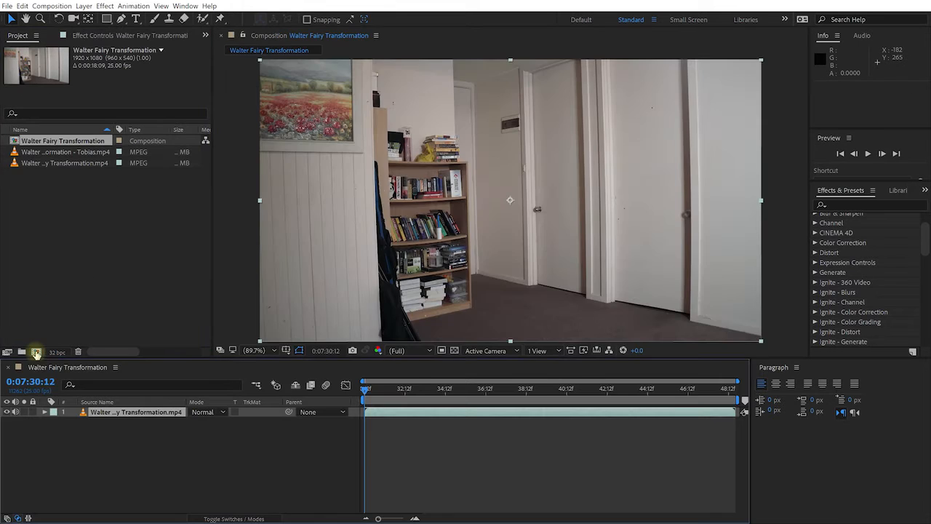
- Preview the wand-wave action and add Walter Fairy Transformation - Tobias.mp4 as the top layer of the composition
{"action": "left_click_drag", "start_coordinate": [372, 392], "coordinate": [531, 392]}
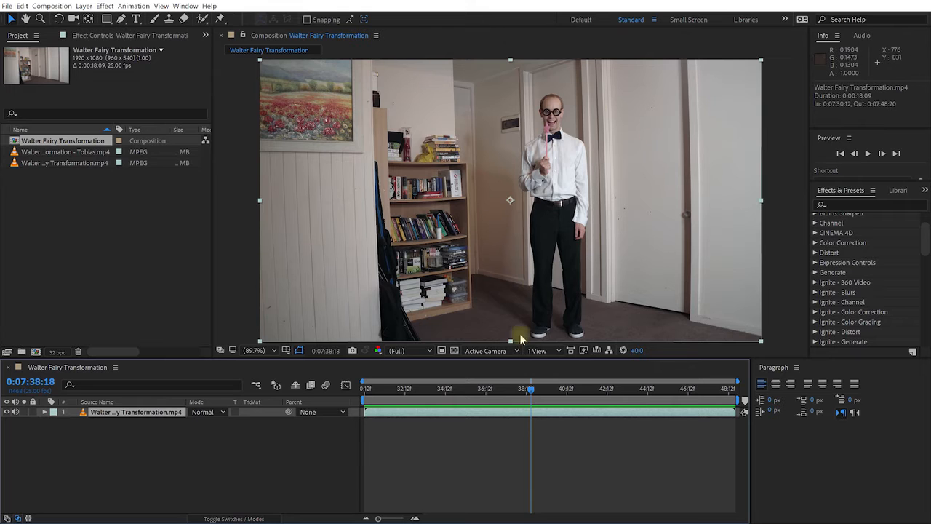
{"action": "left_click_drag", "start_coordinate": [531, 389], "coordinate": [510, 401]}
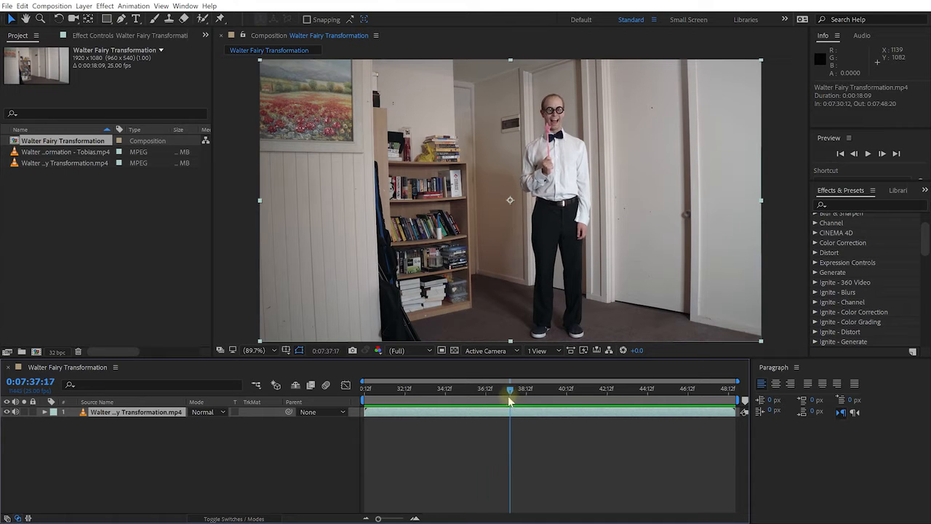
{"action": "left_click", "coordinate": [44, 152]}
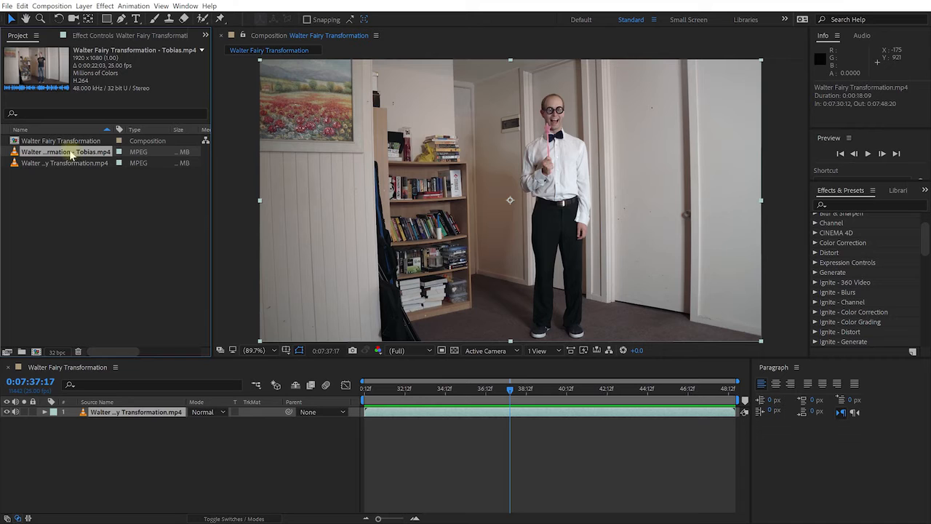
{"action": "left_click_drag", "start_coordinate": [64, 154], "coordinate": [115, 419]}
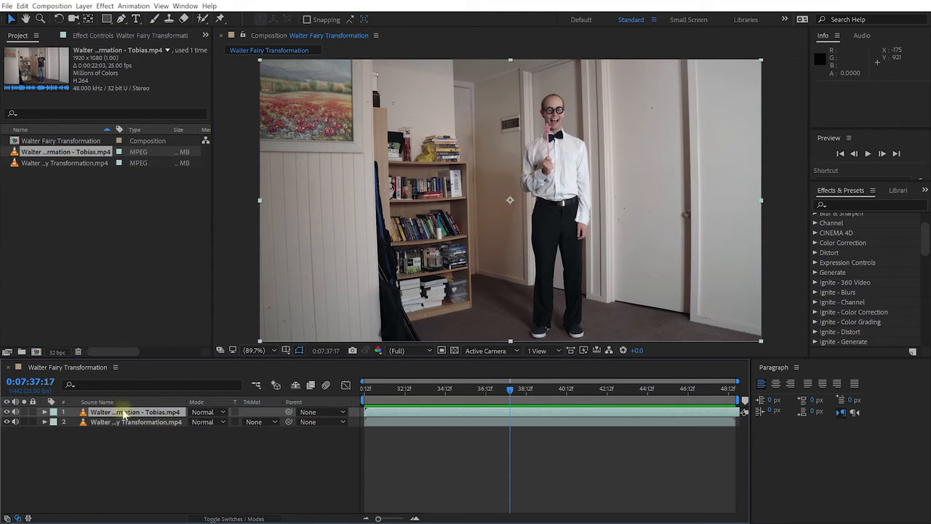
- Move the Walter Fairy Transformation - Tobias.mp4 layer in time so it starts at 0:07:36:19
{"action": "left_click_drag", "start_coordinate": [511, 391], "coordinate": [468, 397]}
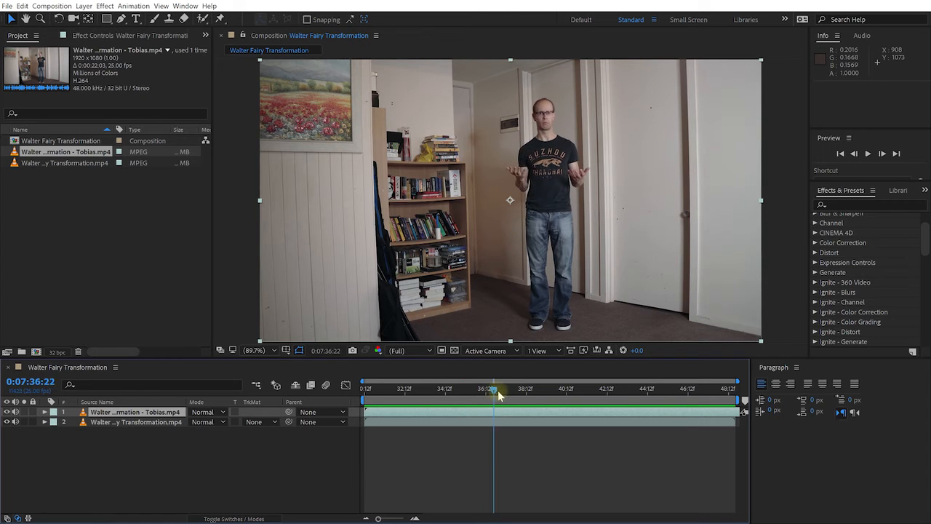
{"action": "left_click_drag", "start_coordinate": [508, 395], "coordinate": [401, 405]}
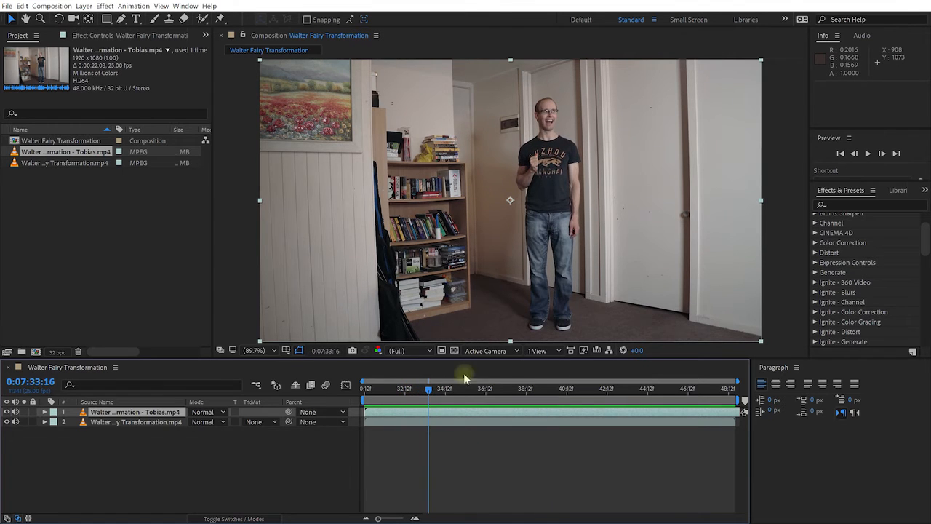
{"action": "left_click_drag", "start_coordinate": [431, 394], "coordinate": [572, 413]}
{"action": "left_click_drag", "start_coordinate": [454, 389], "coordinate": [551, 403]}
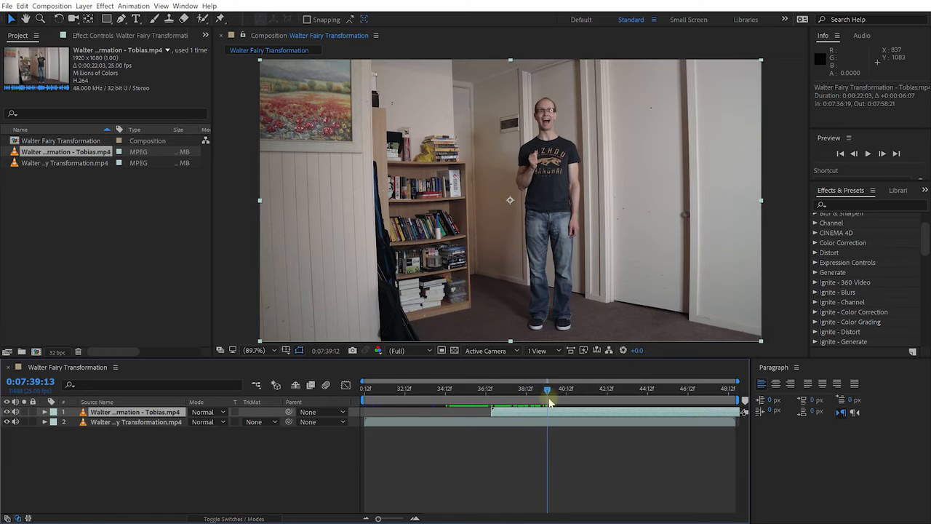
- Nudge the top clip 4 px to the right, to position 964, 540, at the start of the transformation
{"action": "left_click", "coordinate": [511, 391]}
{"action": "mouse_move", "coordinate": [511, 392]}
{"action": "left_mouse_down"}
{"action": "mouse_move", "coordinate": [462, 397]}
{"action": "mouse_move", "coordinate": [498, 404]}
{"action": "left_mouse_up"}
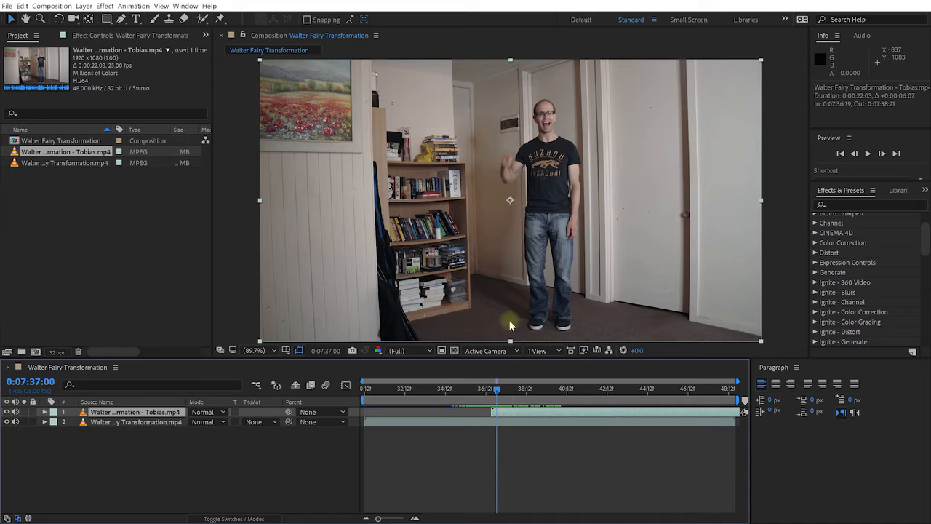
{"action": "key", "text": "Right"}
{"action": "key", "text": "Right"}
{"action": "key", "text": "Right"}
{"action": "key", "text": "Right"}
{"action": "key", "text": "Right"}
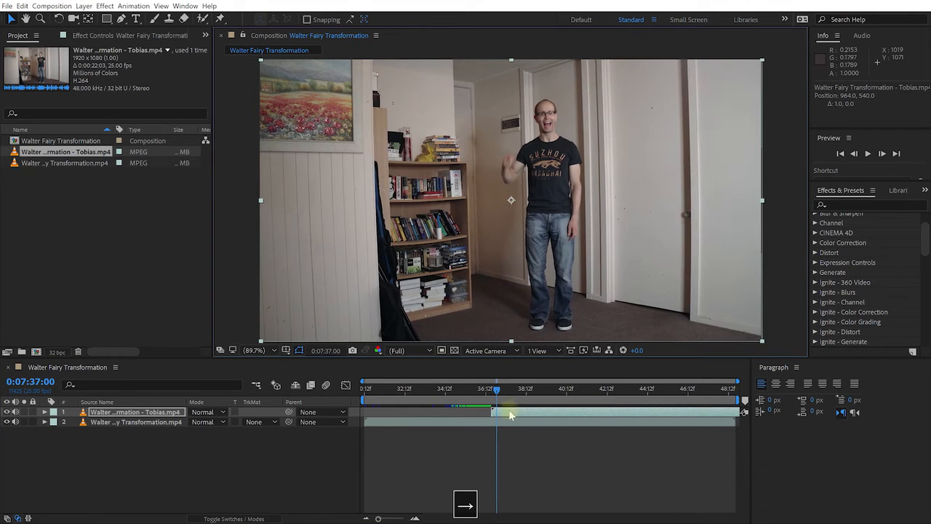
- Compare the performers' poses and alignment in the frames just before and after the cut between the two clips
{"action": "mouse_move", "coordinate": [497, 390]}
{"action": "left_mouse_down"}
{"action": "mouse_move", "coordinate": [495, 404]}
{"action": "mouse_move", "coordinate": [481, 399]}
{"action": "mouse_move", "coordinate": [492, 410]}
{"action": "mouse_move", "coordinate": [485, 399]}
{"action": "left_mouse_up"}
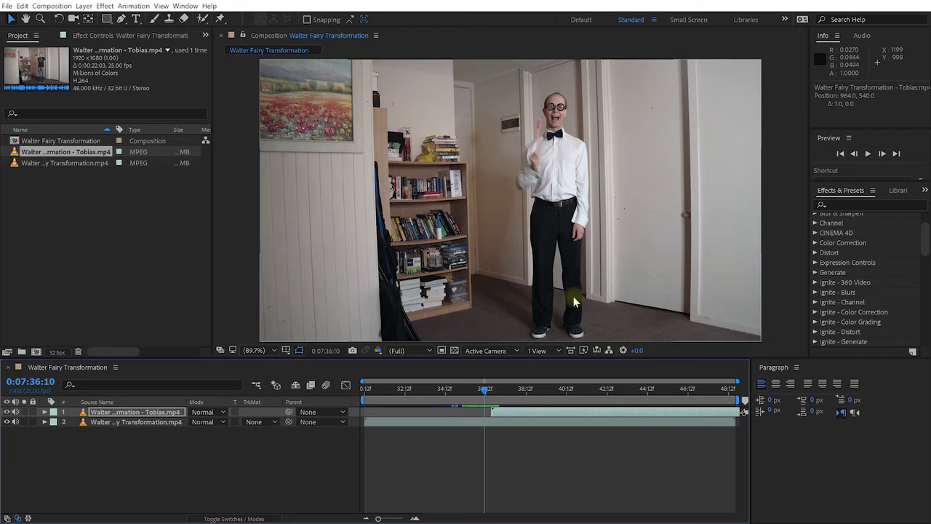
{"action": "left_click_drag", "start_coordinate": [485, 393], "coordinate": [493, 394]}
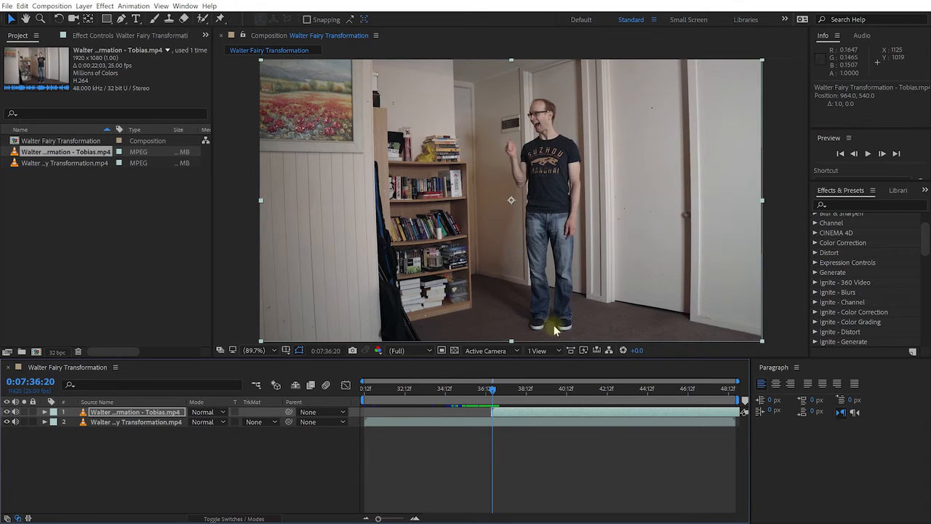
{"action": "left_click_drag", "start_coordinate": [489, 393], "coordinate": [476, 407]}
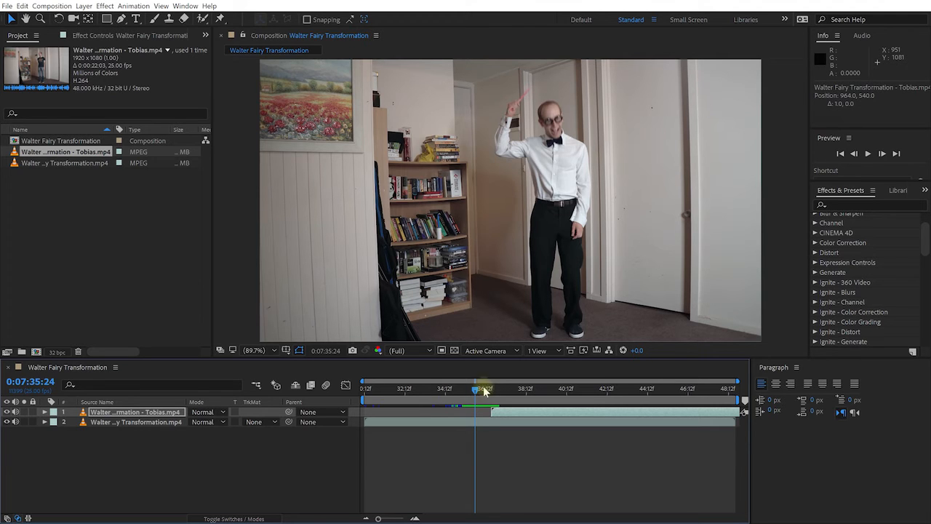
{"action": "left_click_drag", "start_coordinate": [476, 388], "coordinate": [498, 400]}
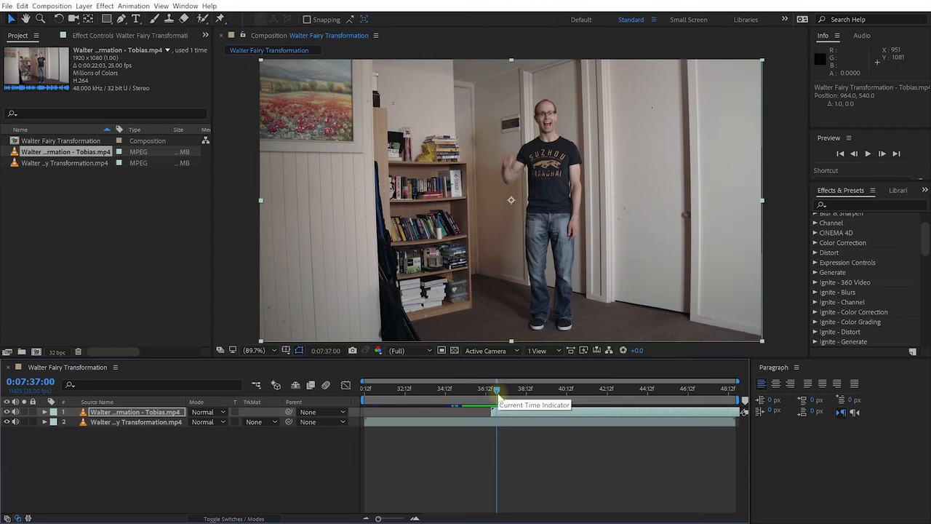
{"action": "left_click", "coordinate": [494, 395]}
{"action": "left_click_drag", "start_coordinate": [494, 394], "coordinate": [493, 392]}
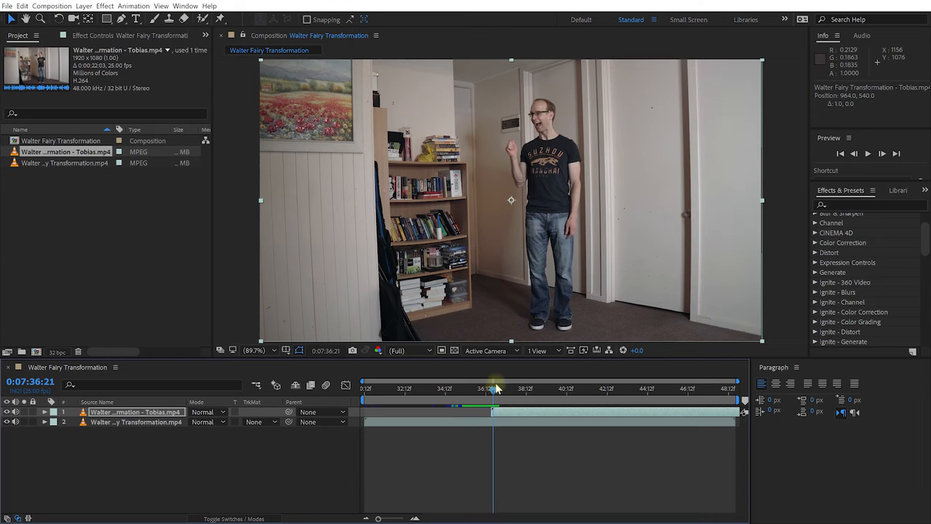
{"action": "left_click_drag", "start_coordinate": [494, 392], "coordinate": [475, 397]}
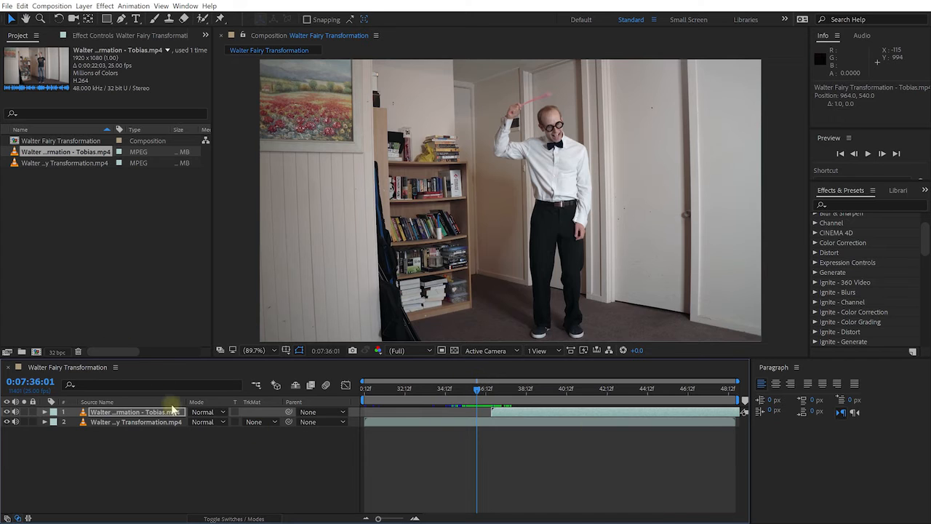
- Set the top clip's opacity to 55% and move that layer in time so it starts at 0:07:35:09
{"action": "left_click", "coordinate": [138, 413]}
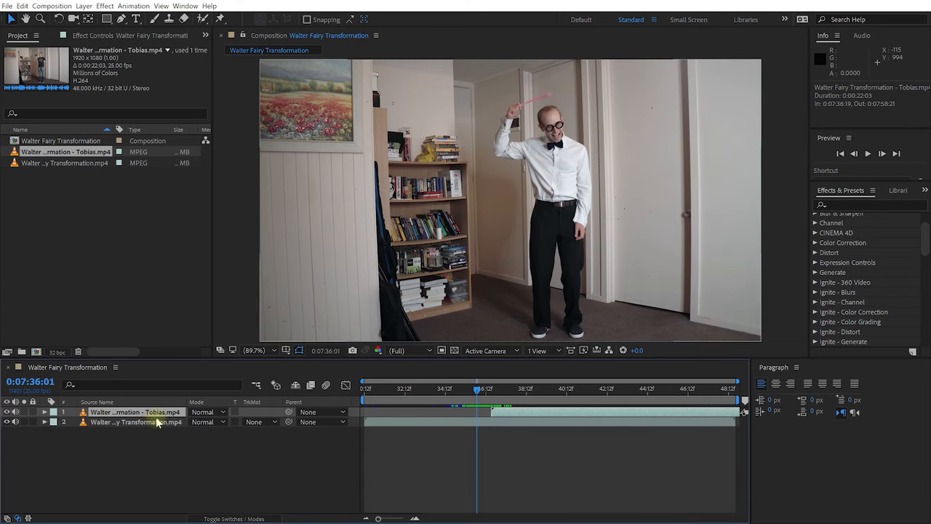
{"action": "key", "text": "t"}
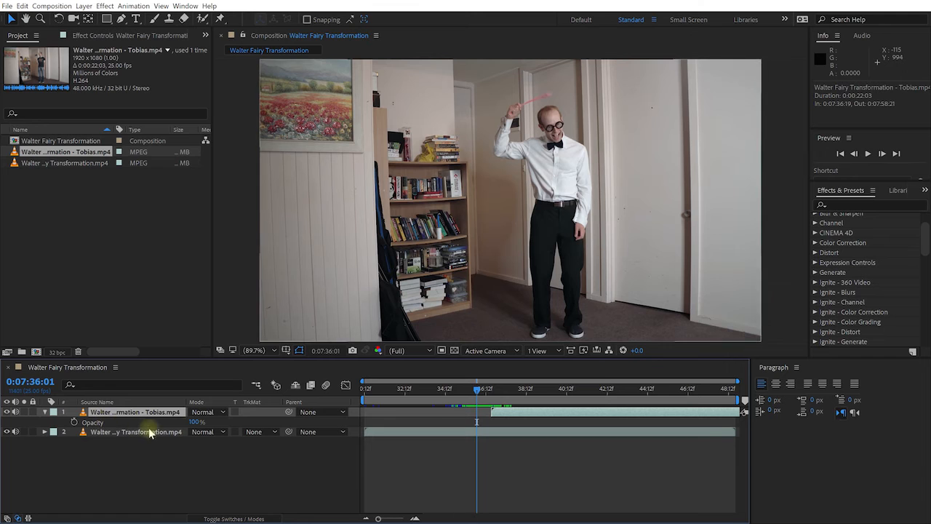
{"action": "left_click_drag", "start_coordinate": [195, 422], "coordinate": [169, 424]}
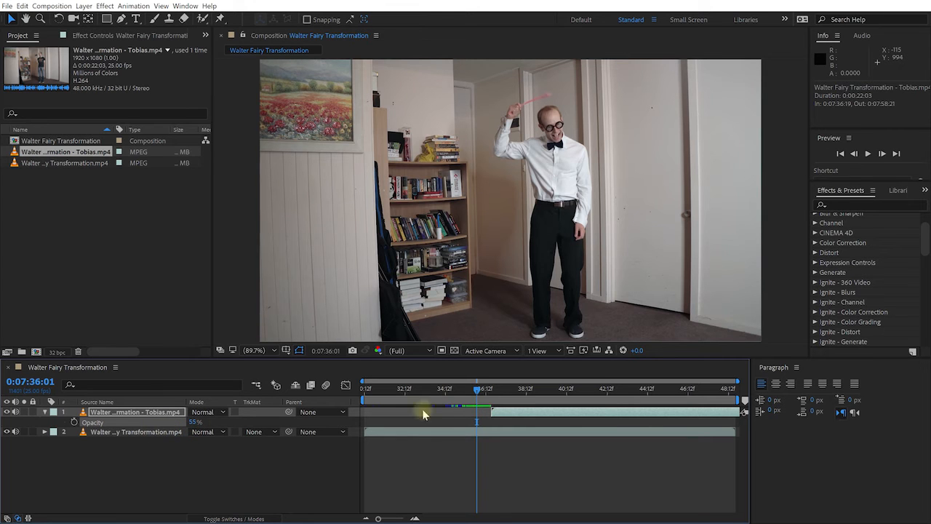
{"action": "left_click_drag", "start_coordinate": [518, 417], "coordinate": [520, 418]}
{"action": "left_click_drag", "start_coordinate": [478, 390], "coordinate": [482, 420]}
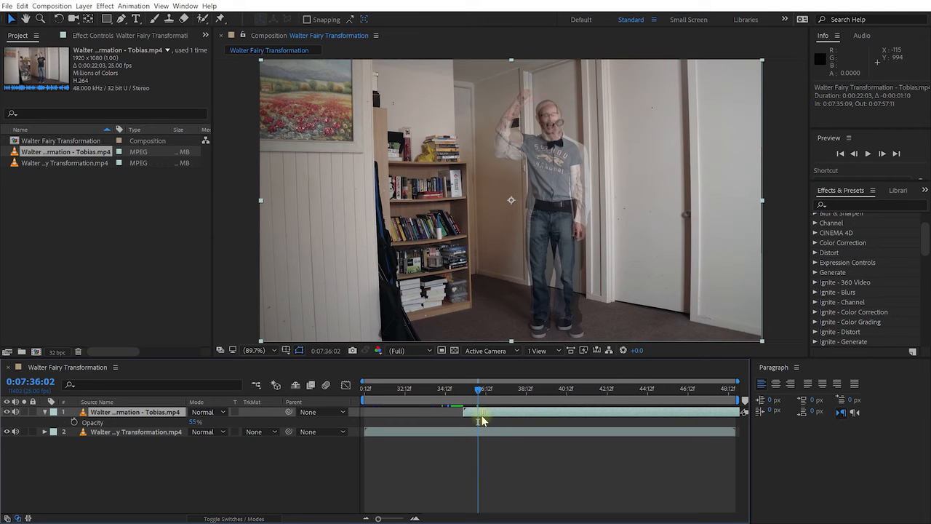
- Trim the end of the Walter Fairy Transformation.mp4 layer to 0:07:39:02
{"action": "left_click_drag", "start_coordinate": [479, 393], "coordinate": [538, 400]}
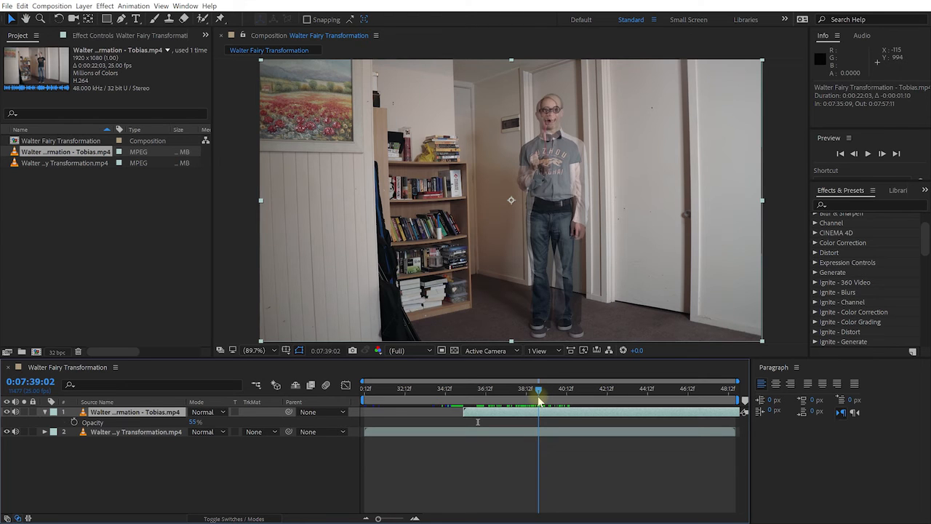
{"action": "left_click", "coordinate": [536, 432]}
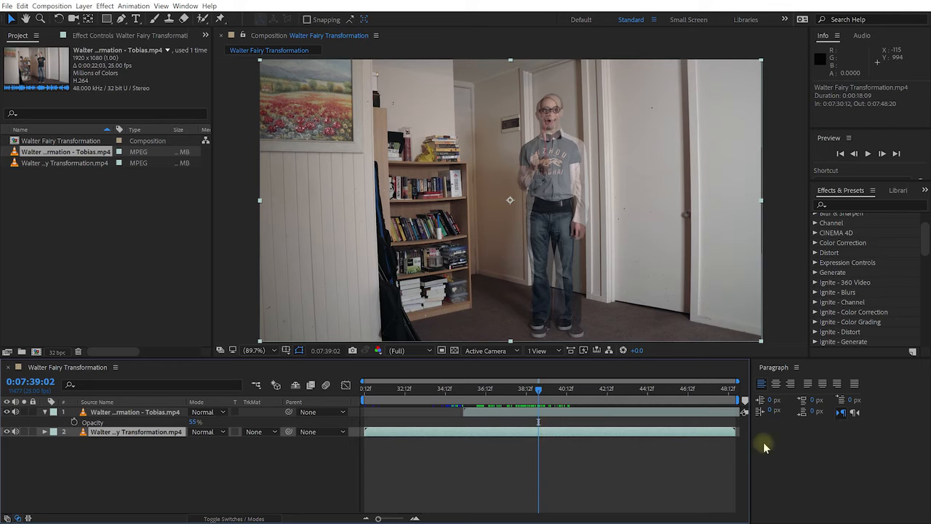
{"action": "left_click_drag", "start_coordinate": [733, 431], "coordinate": [673, 436]}
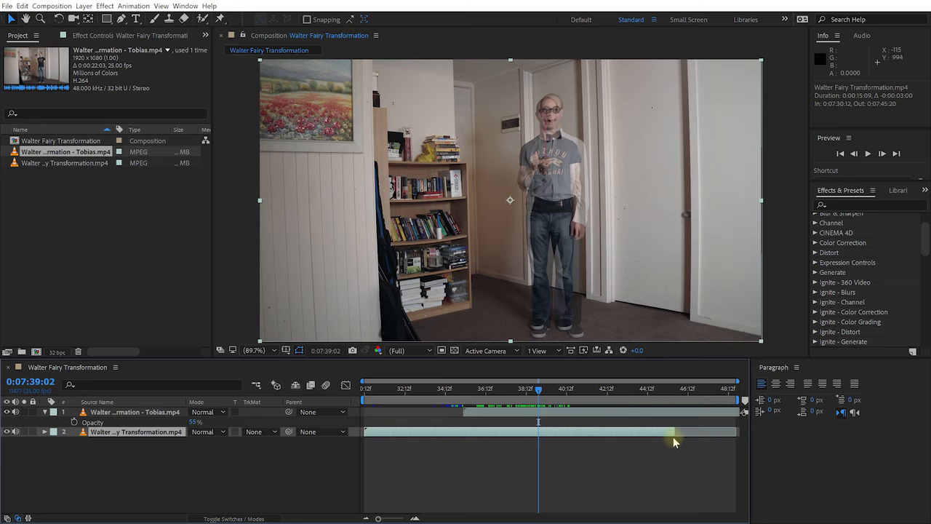
{"action": "key", "text": "alt+bracketright"}
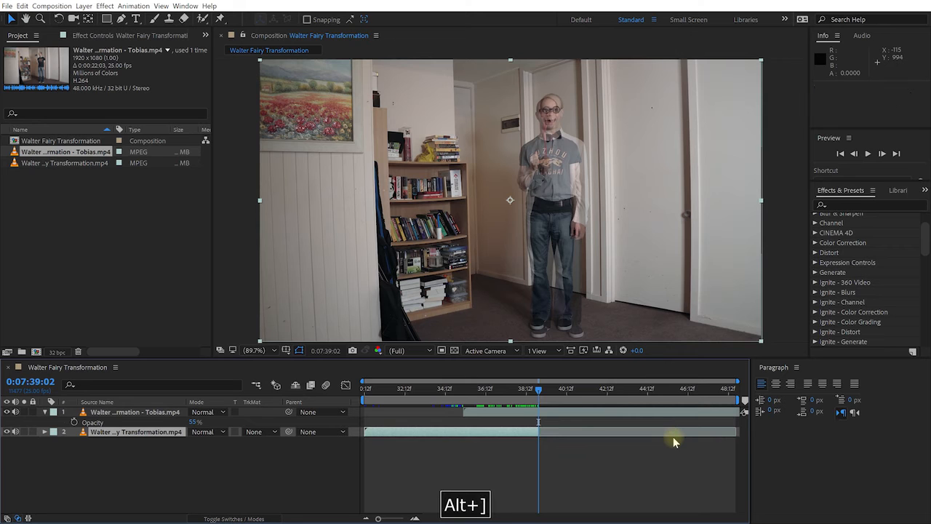
- Set the Walter Fairy Transformation - Tobias.mp4 layer's opacity to 100% and trim its start to 0:07:36:21
{"action": "left_click", "coordinate": [541, 391]}
{"action": "left_click", "coordinate": [553, 413]}
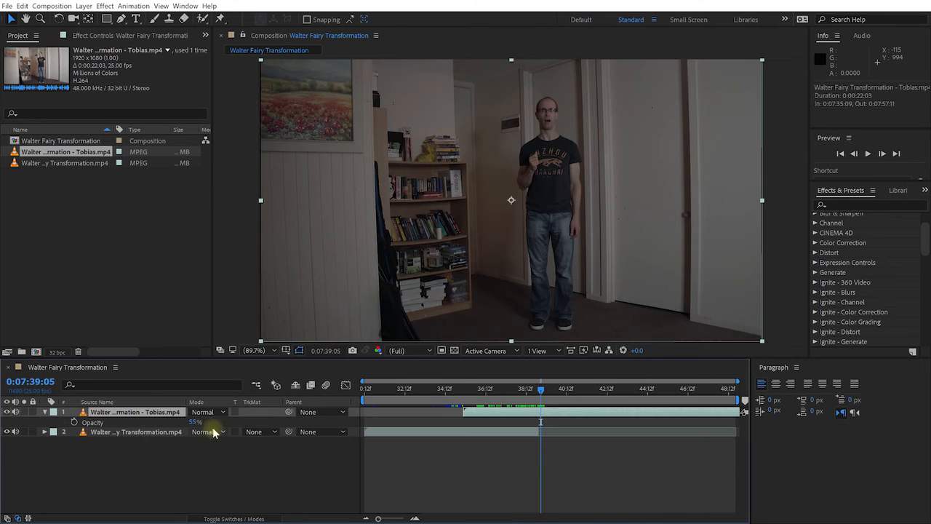
{"action": "left_click_drag", "start_coordinate": [193, 423], "coordinate": [400, 415]}
{"action": "left_click", "coordinate": [445, 391]}
{"action": "left_click_drag", "start_coordinate": [447, 392], "coordinate": [507, 397]}
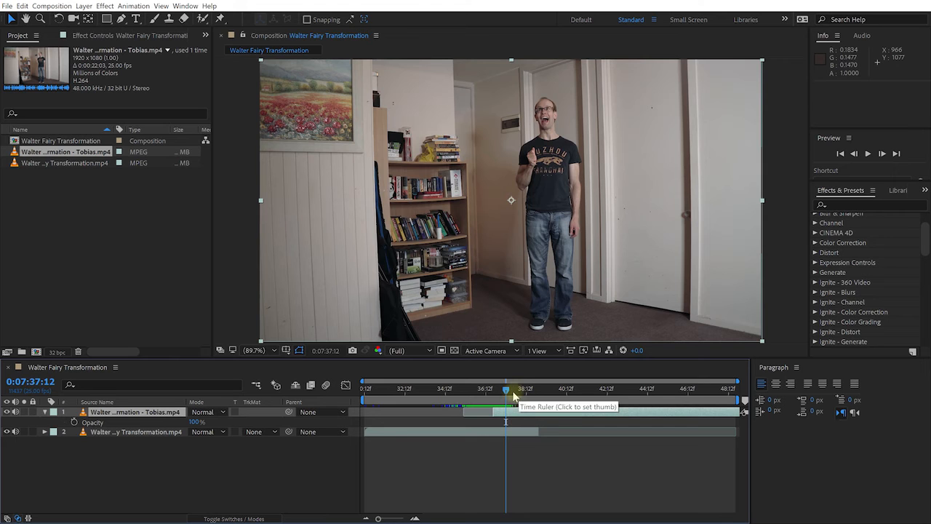
- Add an opacity keyframe of 0% to the top clip at its first visible frame, 0:07:36:21
{"action": "mouse_move", "coordinate": [507, 395]}
{"action": "left_mouse_down"}
{"action": "mouse_move", "coordinate": [486, 399]}
{"action": "mouse_move", "coordinate": [485, 389]}
{"action": "mouse_move", "coordinate": [510, 389]}
{"action": "mouse_move", "coordinate": [483, 389]}
{"action": "mouse_move", "coordinate": [493, 389]}
{"action": "left_mouse_up"}
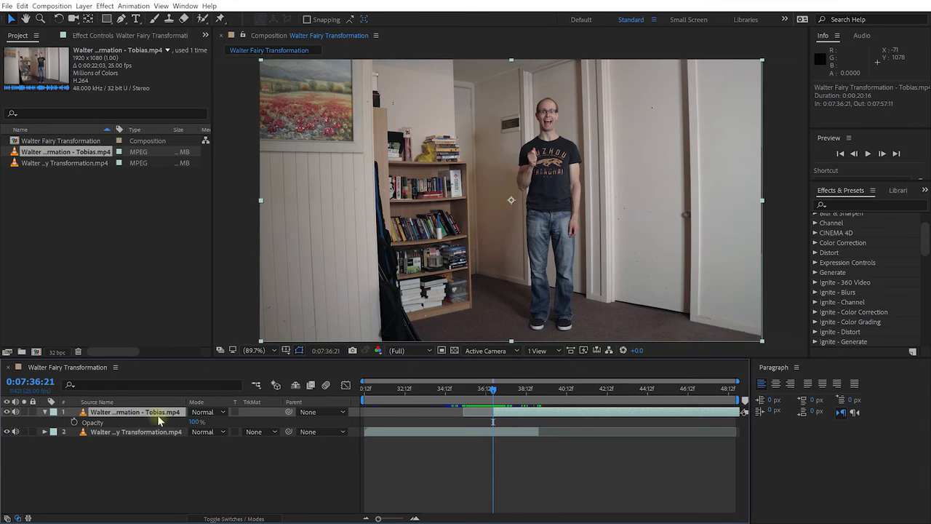
{"action": "key", "text": "t"}
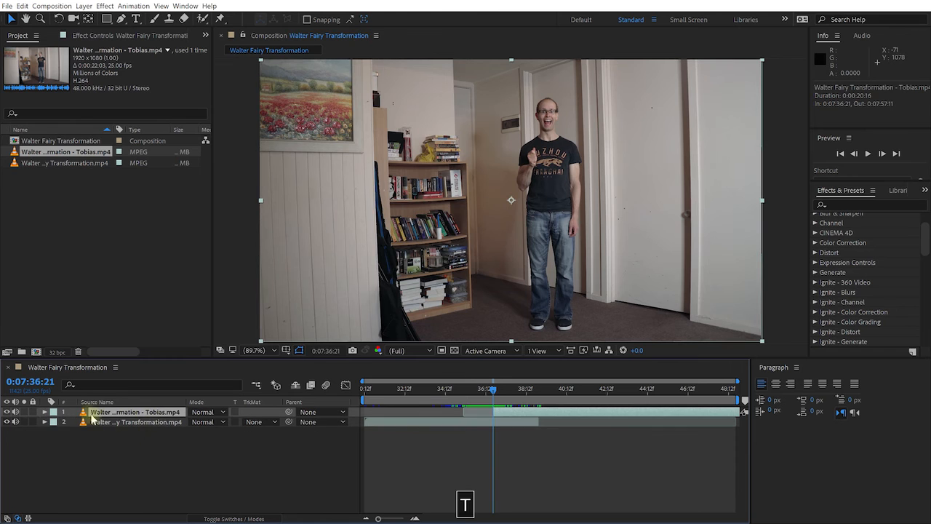
{"action": "key", "text": "t"}
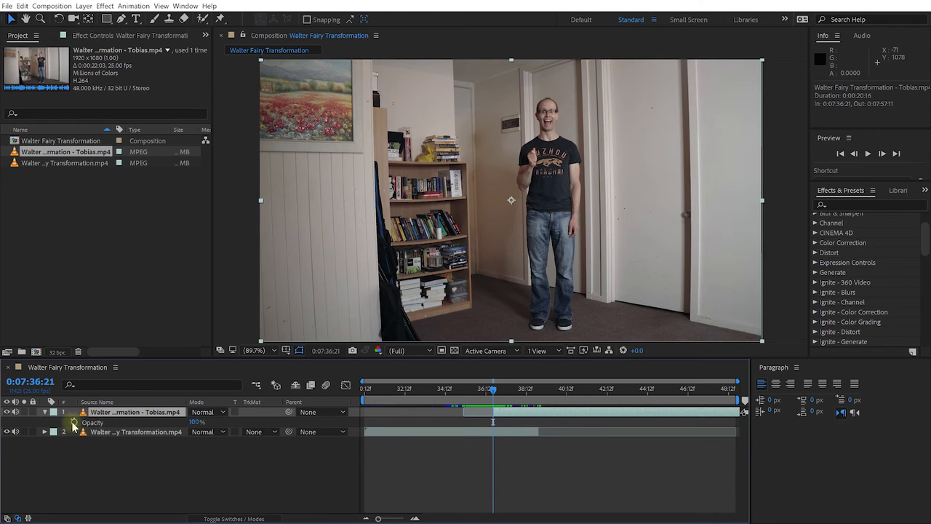
{"action": "left_click", "coordinate": [74, 421]}
{"action": "left_click_drag", "start_coordinate": [193, 422], "coordinate": [70, 420]}
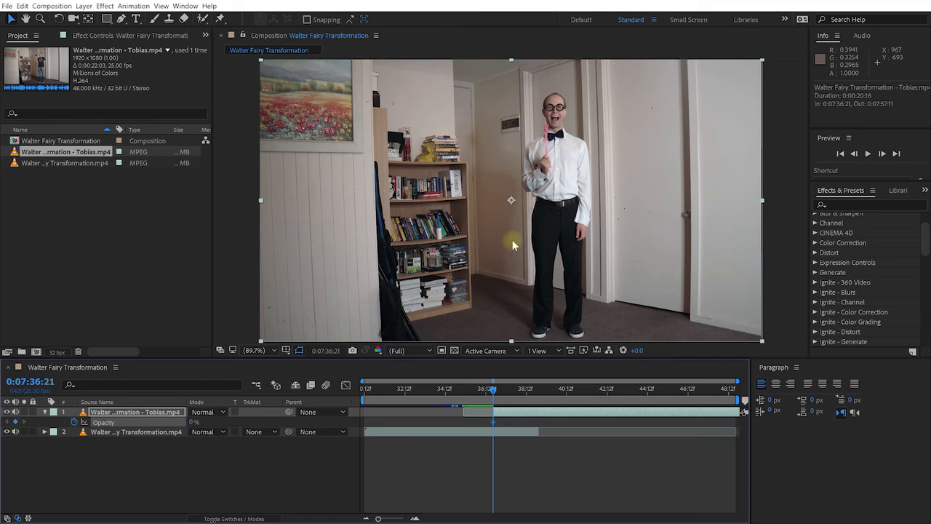
- Add a 100% opacity keyframe to the top clip at 0:07:37:06, ten frames after its 0% keyframe
{"action": "key", "text": "Page_Down"}
{"action": "key", "text": "Page_Down"}
{"action": "key", "text": "Page_Down"}
{"action": "key", "text": "Page_Down"}
{"action": "key", "text": "Page_Down"}
{"action": "key", "text": "Page_Down"}
{"action": "key", "text": "Page_Down"}
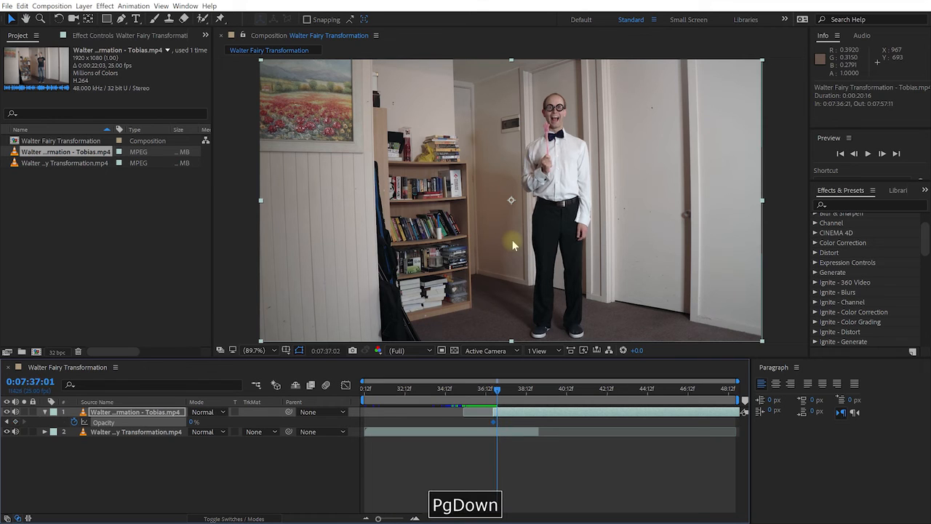
{"action": "key", "text": "Page_Down"}
{"action": "key", "text": "Page_Down"}
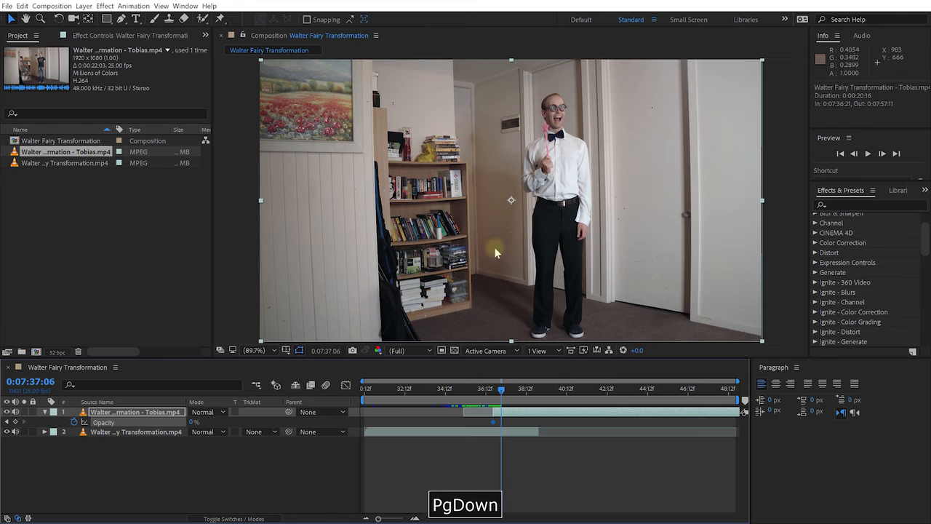
{"action": "left_click_drag", "start_coordinate": [192, 423], "coordinate": [285, 428]}
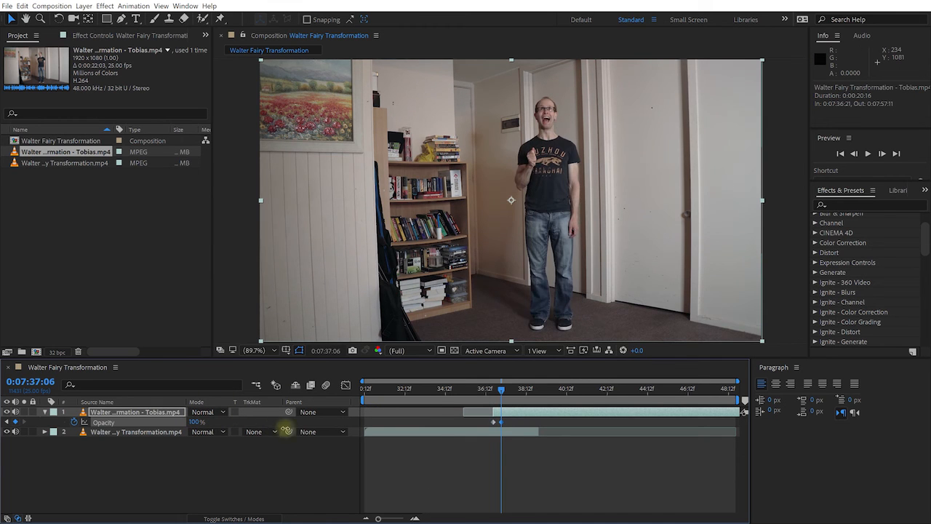
- Preview the fade between the two performers, starting from 0:07:35:23
{"action": "left_click_drag", "start_coordinate": [501, 392], "coordinate": [474, 394]}
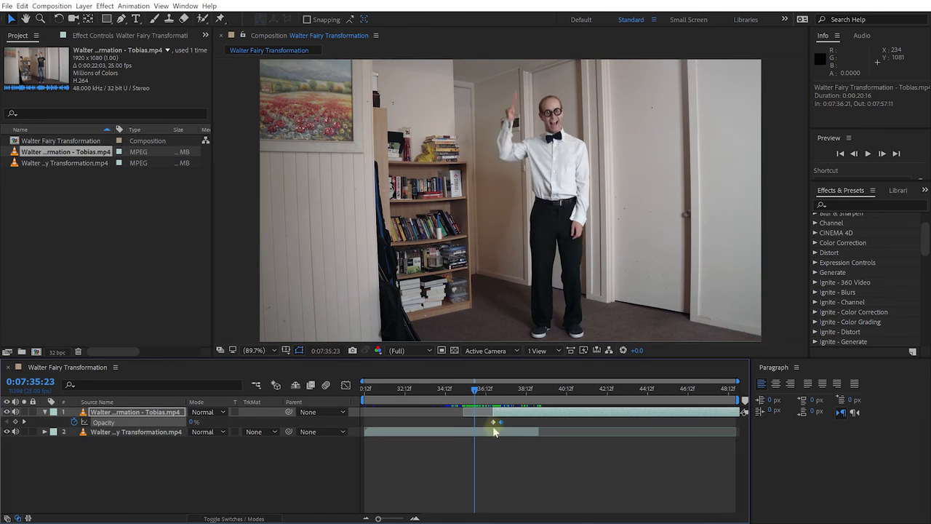
{"action": "key", "text": "shift+space"}
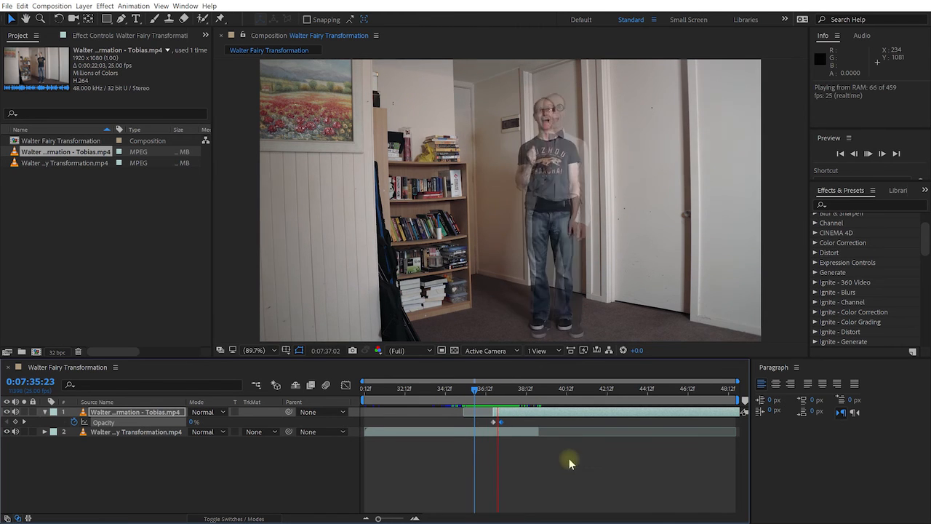
{"action": "key", "text": "shift+space"}
- Remove the top clip's opacity keyframes, leaving it at 100%, and extend its start back to 0:07:36:01
{"action": "left_click", "coordinate": [73, 422]}
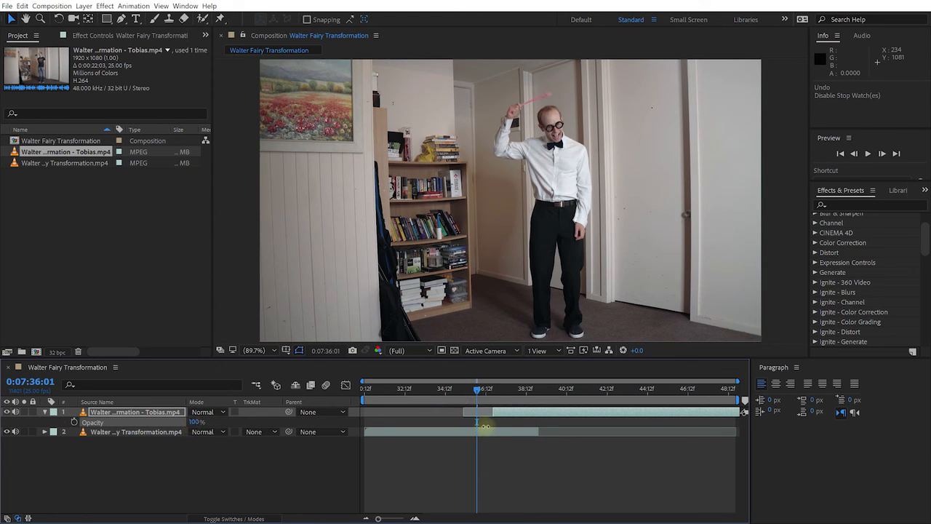
{"action": "mouse_move", "coordinate": [480, 389]}
{"action": "left_mouse_down"}
{"action": "mouse_move", "coordinate": [478, 412]}
{"action": "mouse_move", "coordinate": [478, 391]}
{"action": "left_mouse_up"}
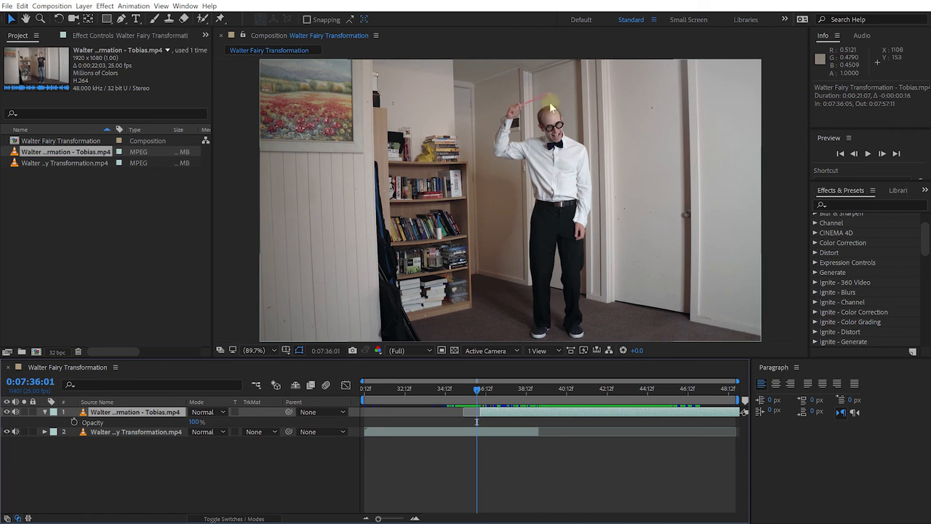
{"action": "mouse_move", "coordinate": [480, 413]}
{"action": "left_mouse_down"}
{"action": "mouse_move", "coordinate": [481, 394]}
{"action": "mouse_move", "coordinate": [538, 402]}
{"action": "mouse_move", "coordinate": [475, 396]}
{"action": "mouse_move", "coordinate": [509, 407]}
{"action": "mouse_move", "coordinate": [495, 414]}
{"action": "left_mouse_up"}
- Hide the top clip's layer and show the bottom clip's frame at 0:07:36:12
{"action": "left_click", "coordinate": [6, 412]}
{"action": "left_click", "coordinate": [7, 412]}
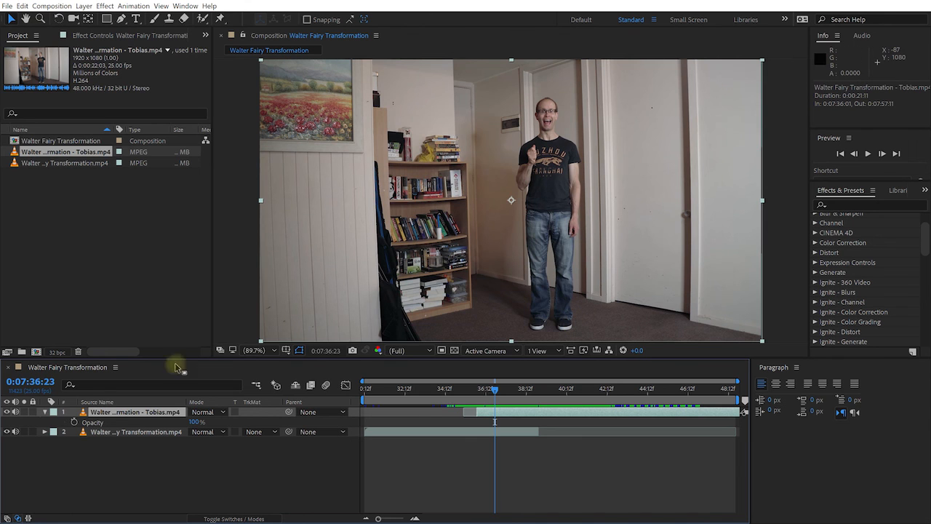
{"action": "left_click", "coordinate": [7, 411]}
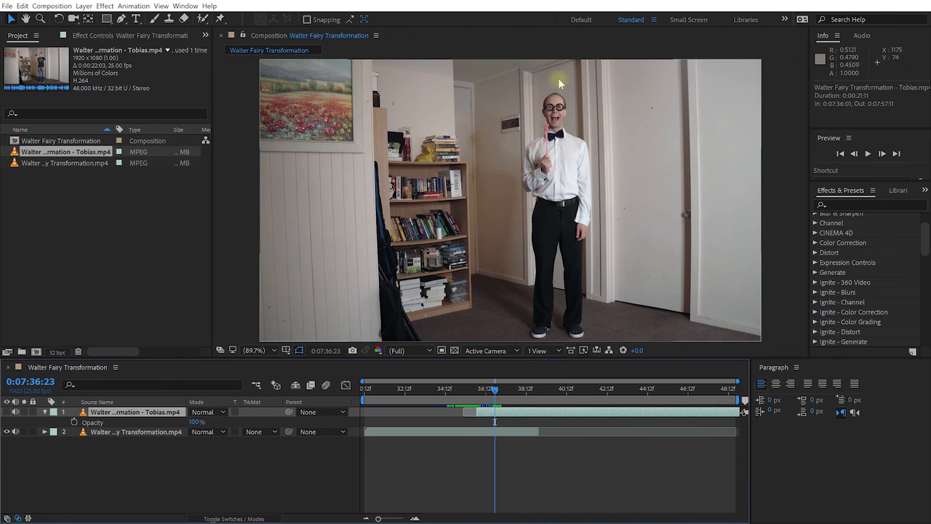
{"action": "left_click", "coordinate": [485, 433]}
{"action": "left_click", "coordinate": [488, 412]}
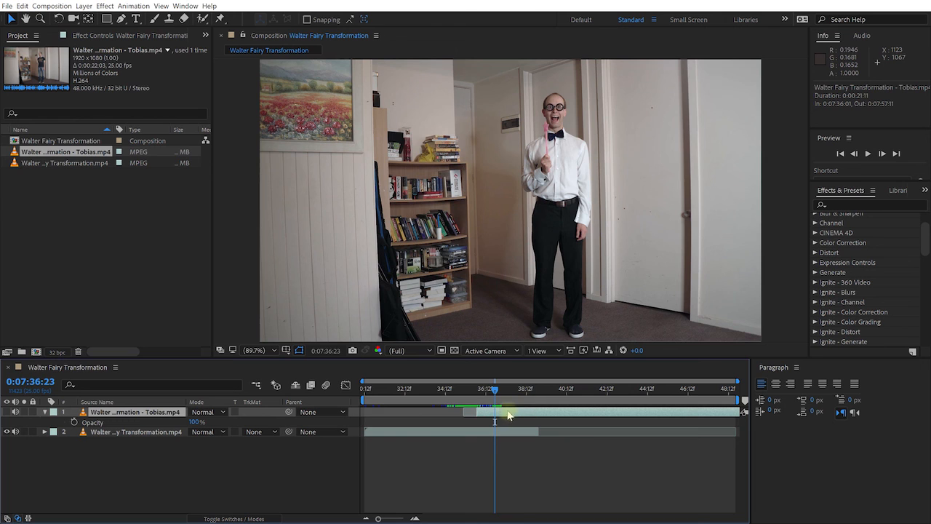
{"action": "mouse_move", "coordinate": [498, 390]}
{"action": "left_mouse_down"}
{"action": "mouse_move", "coordinate": [473, 399]}
{"action": "mouse_move", "coordinate": [485, 398]}
{"action": "left_mouse_up"}
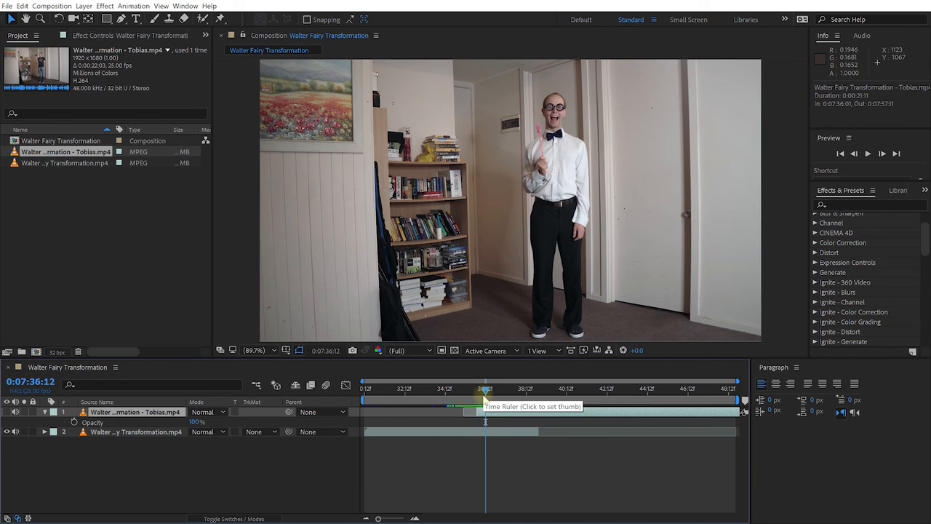